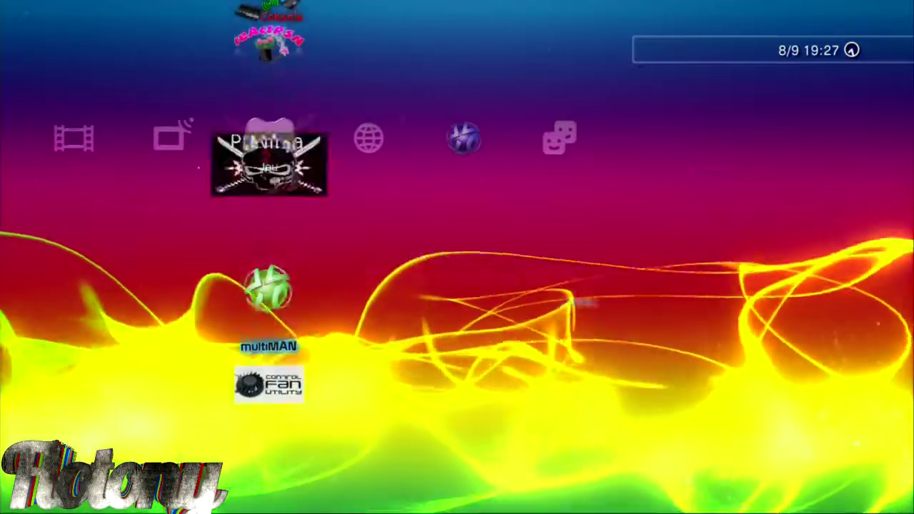
key(Menu)
key(Return)
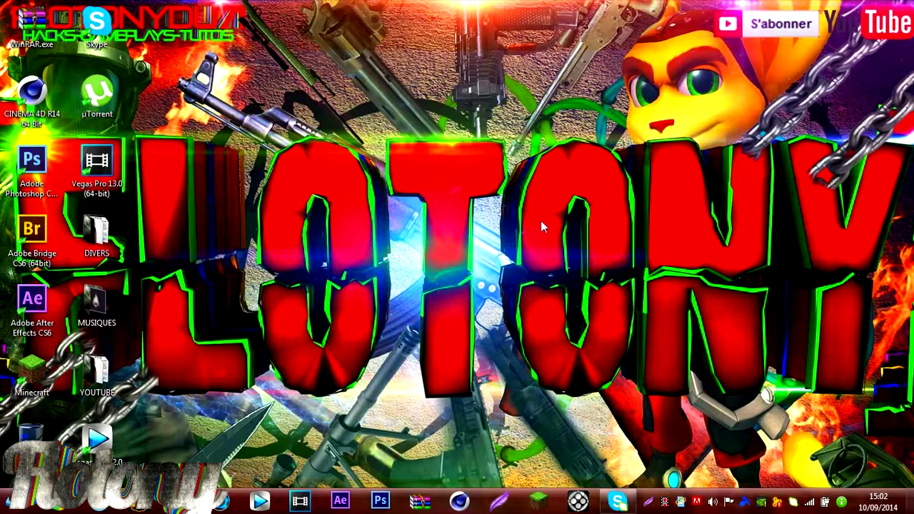
Open FileZilla, dismiss its update notice and quick-connect to the console at host 192.168.0.4
click(11, 502)
click(80, 188)
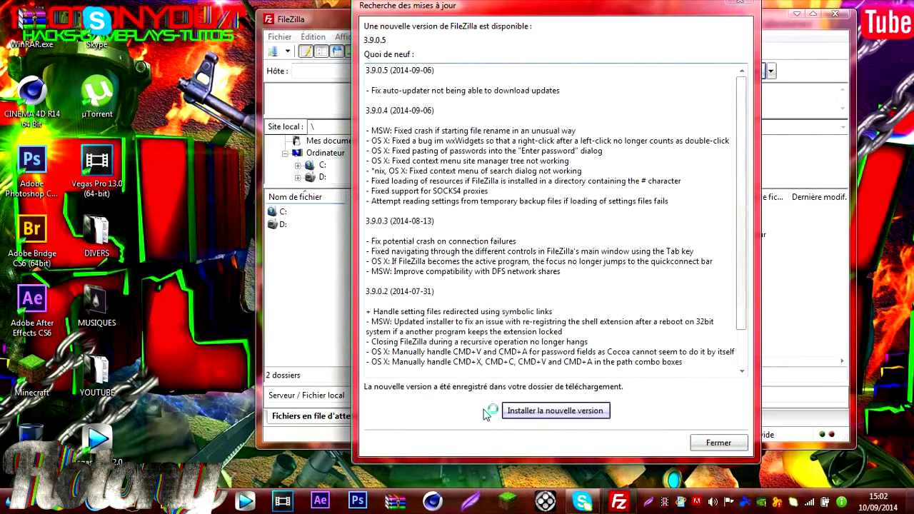
click(716, 442)
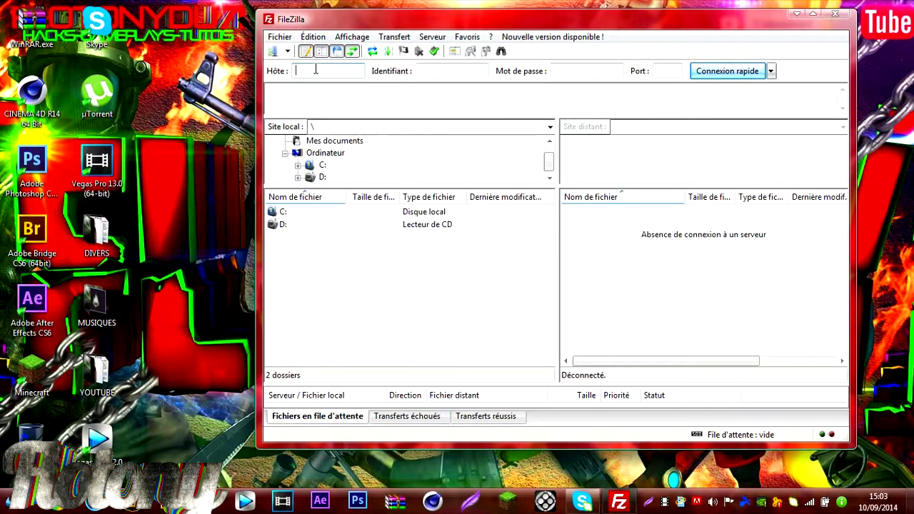
text(92.168.0.4)
click(722, 74)
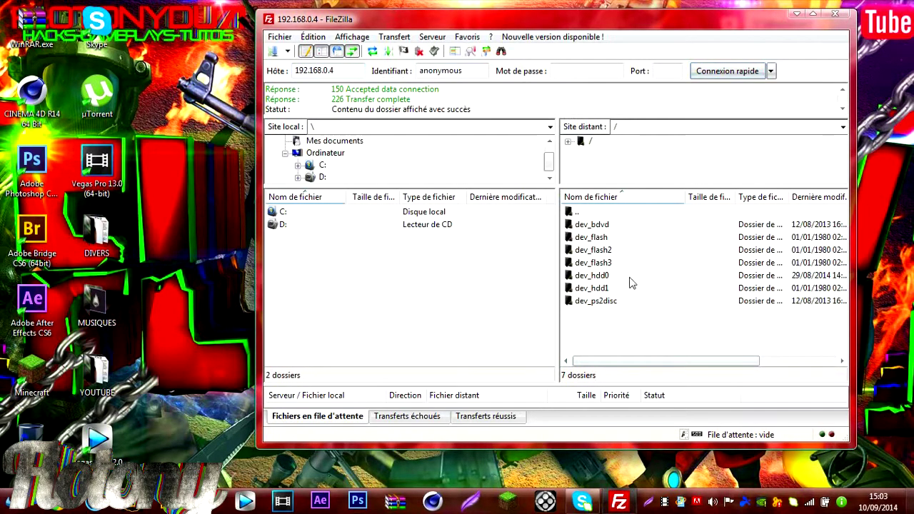
Open the folder /dev_hdd0/home/00000002 on the remote site
double_click(630, 278)
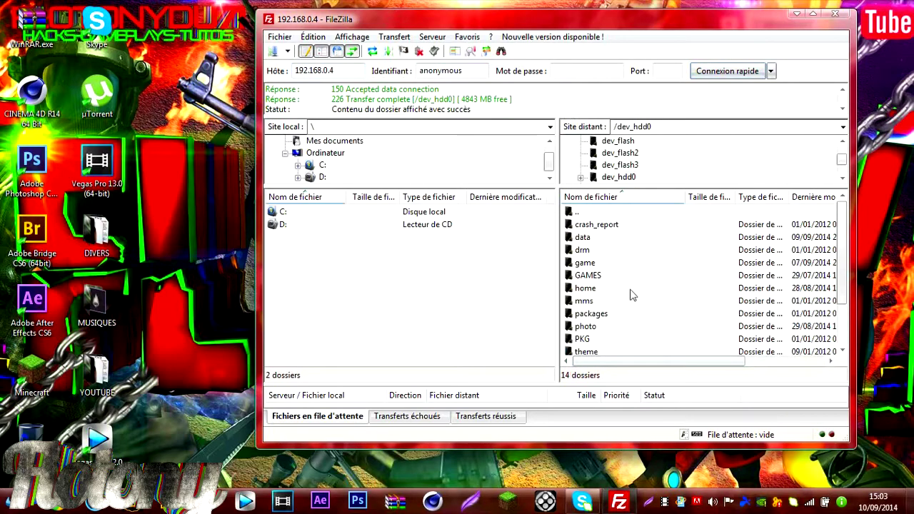
click(631, 289)
double_click(631, 290)
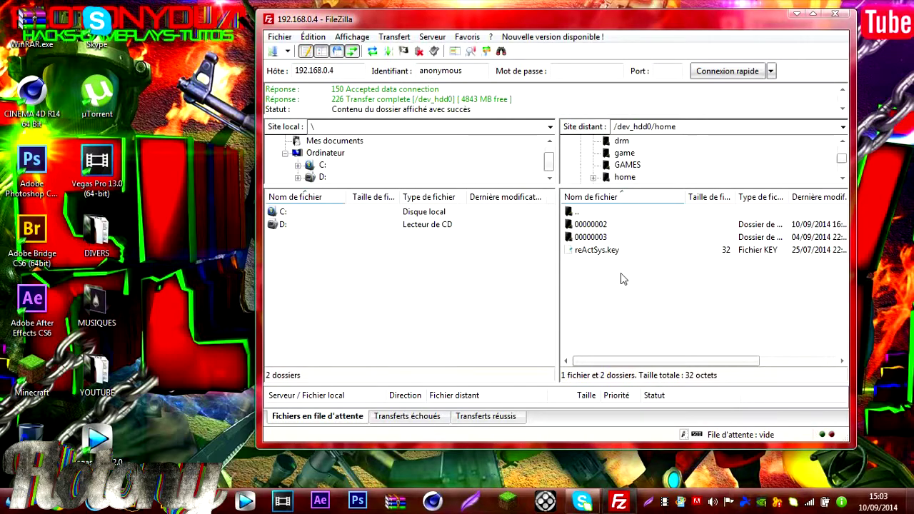
click(612, 225)
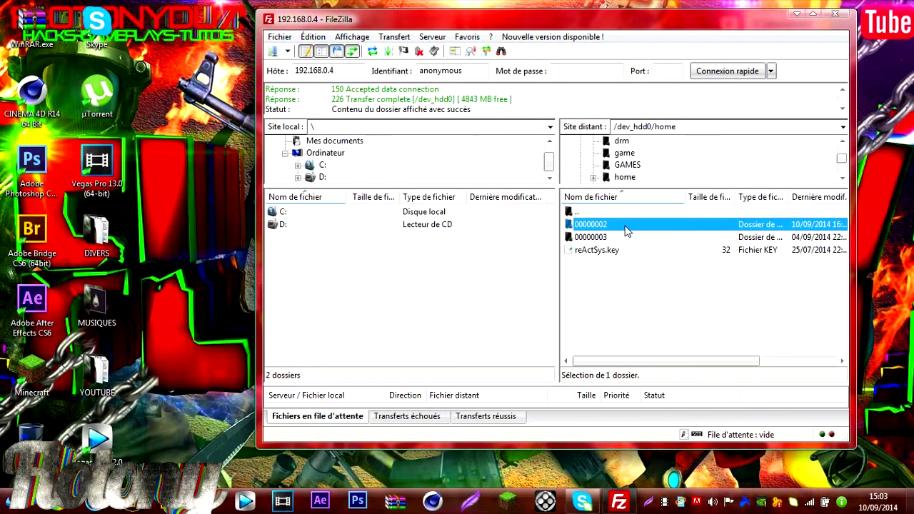
double_click(626, 229)
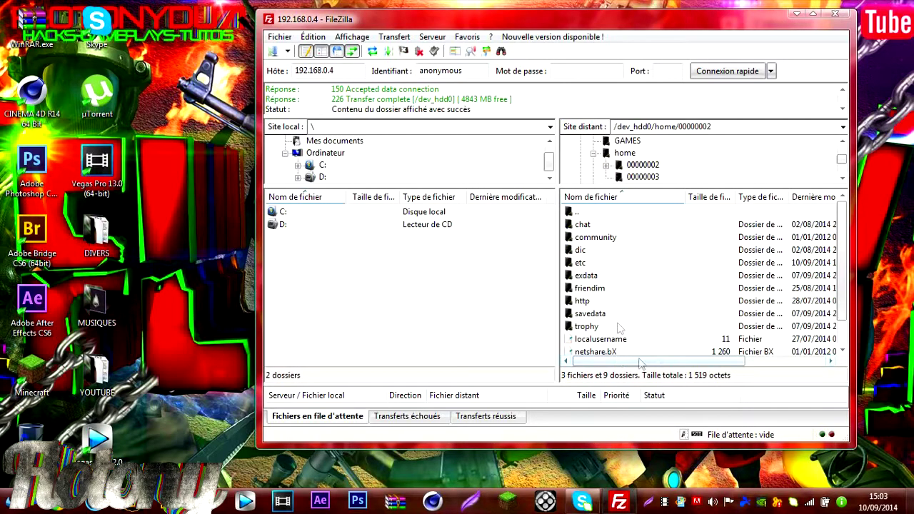
Create a folder named psn_avatar inside the remote 00000002 folder
scroll(641, 350, down, 1)
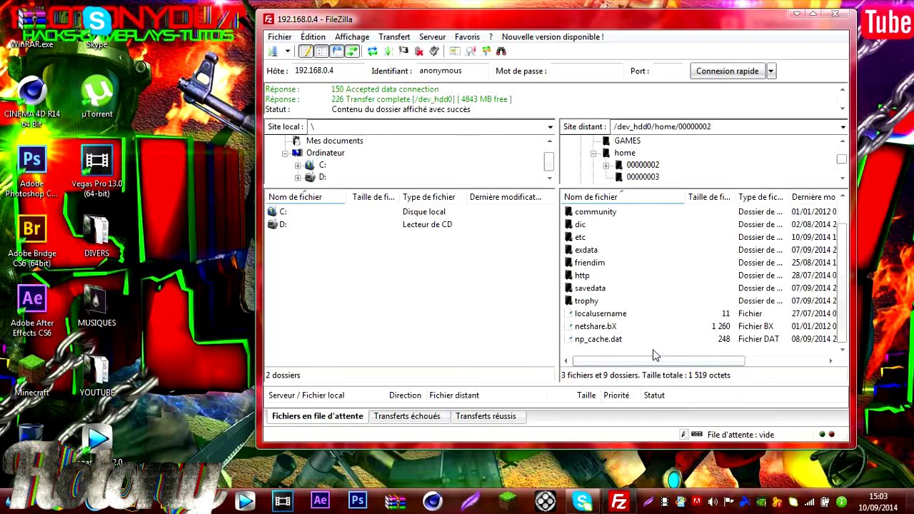
right_click(652, 349)
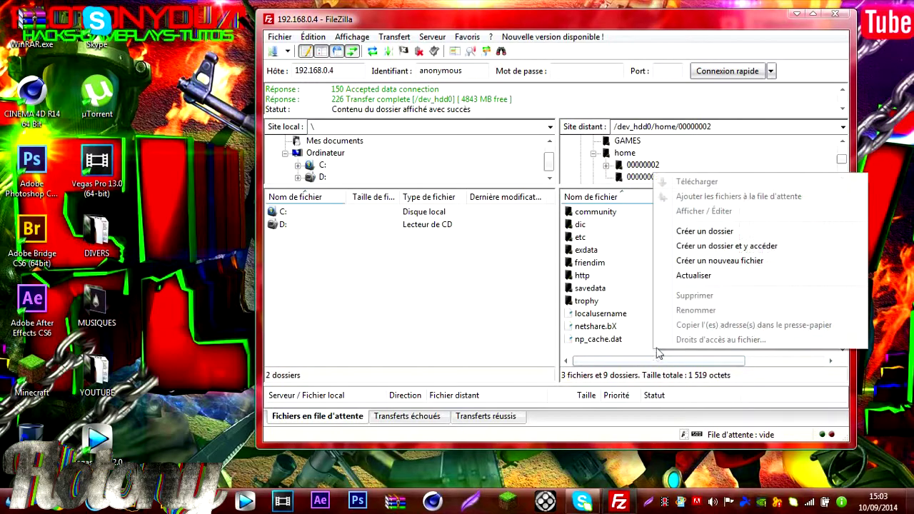
click(703, 233)
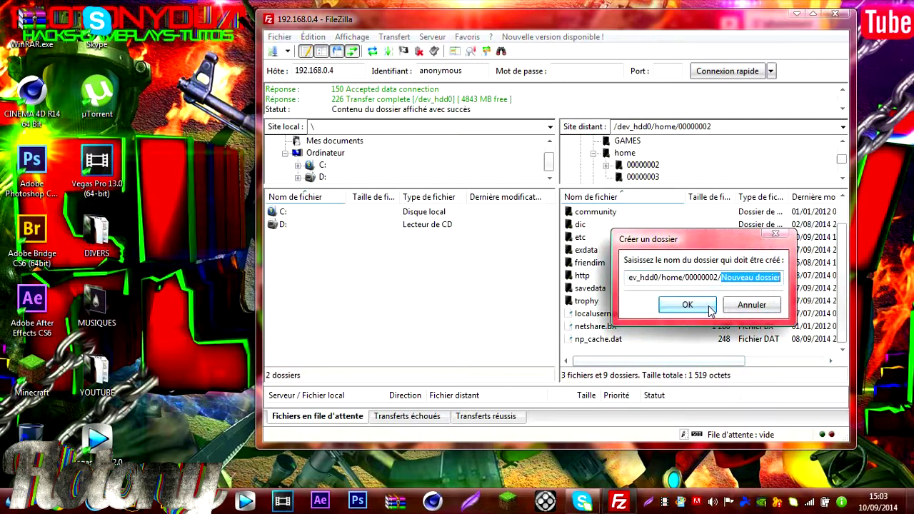
text(p)
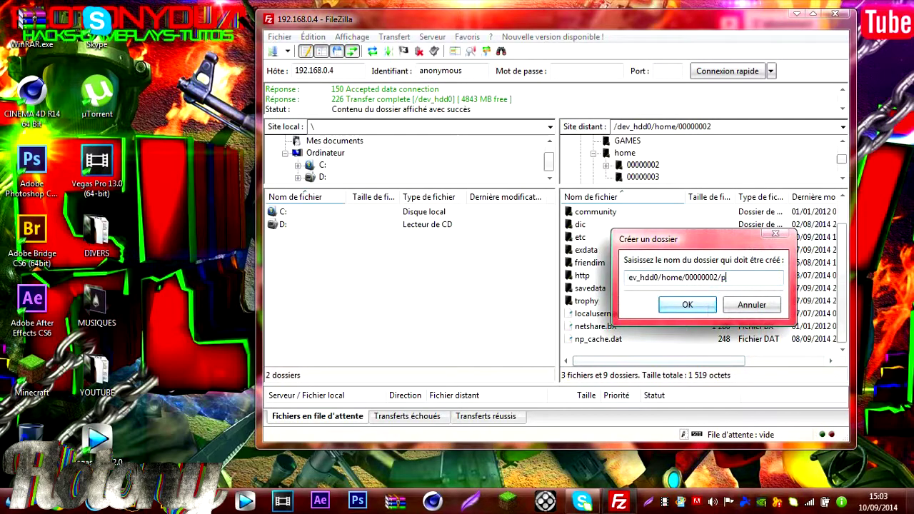
text(sn_avtar)
key(BackSpace)
key(BackSpace)
key(BackSpace)
key(BackSpace)
key(BackSpace)
text(tar)
click(711, 304)
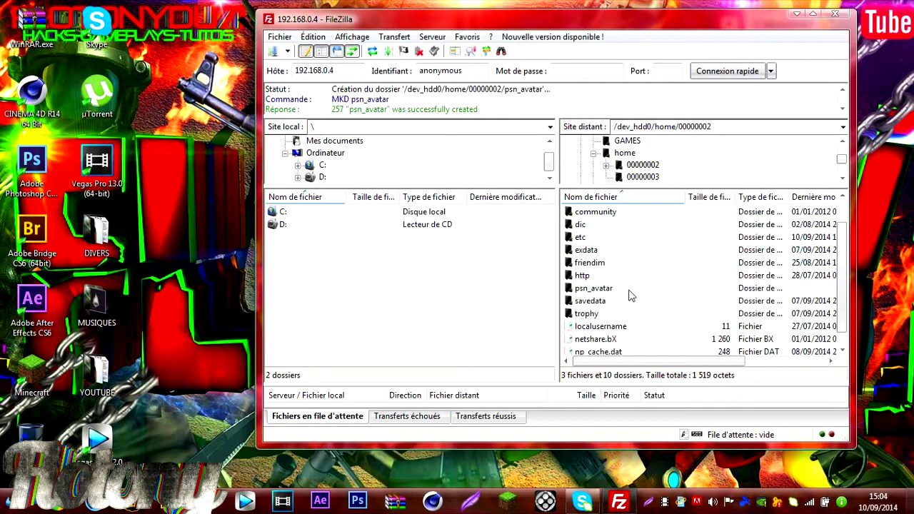
Open the local folder DIVERS > PS3 > MODS > Avatars from the desktop and look through its EDAT files
click(96, 236)
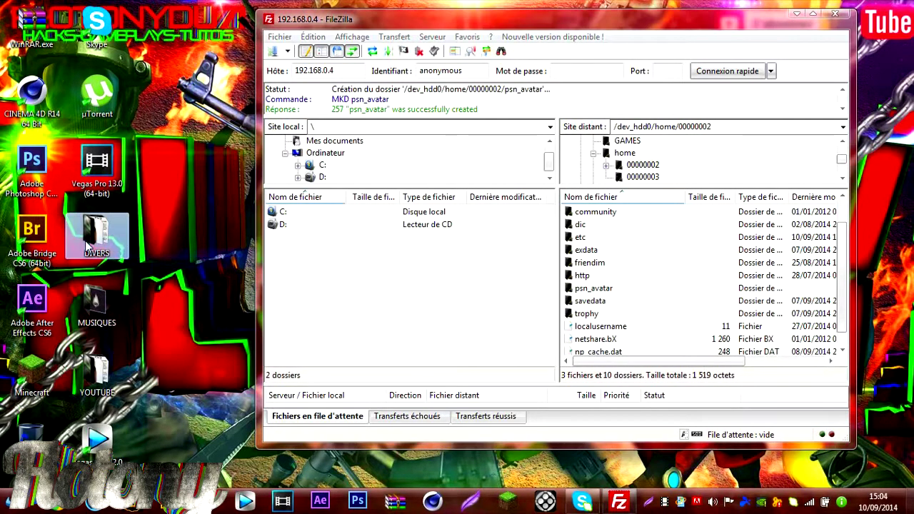
key(Return)
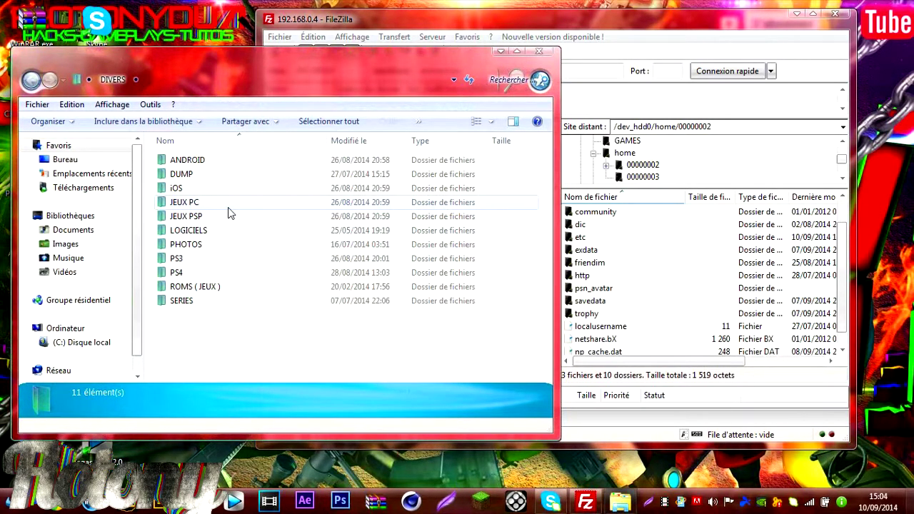
double_click(213, 260)
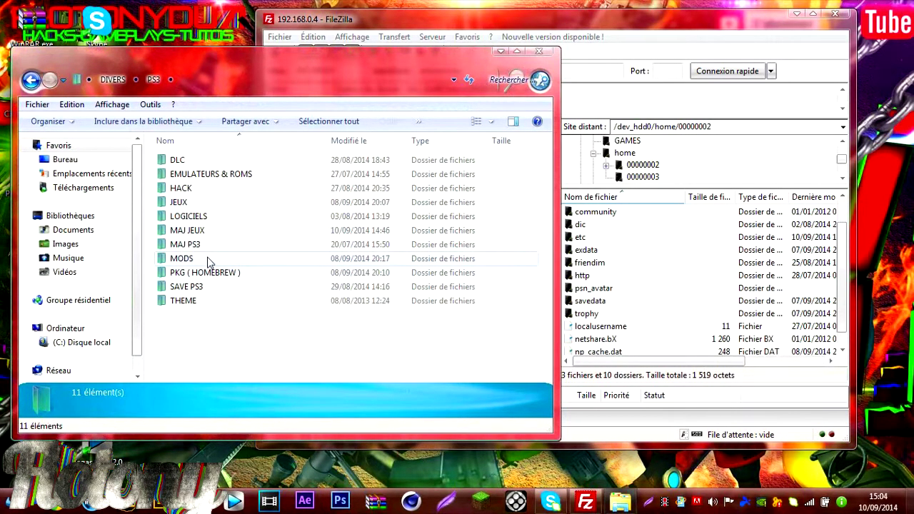
double_click(209, 260)
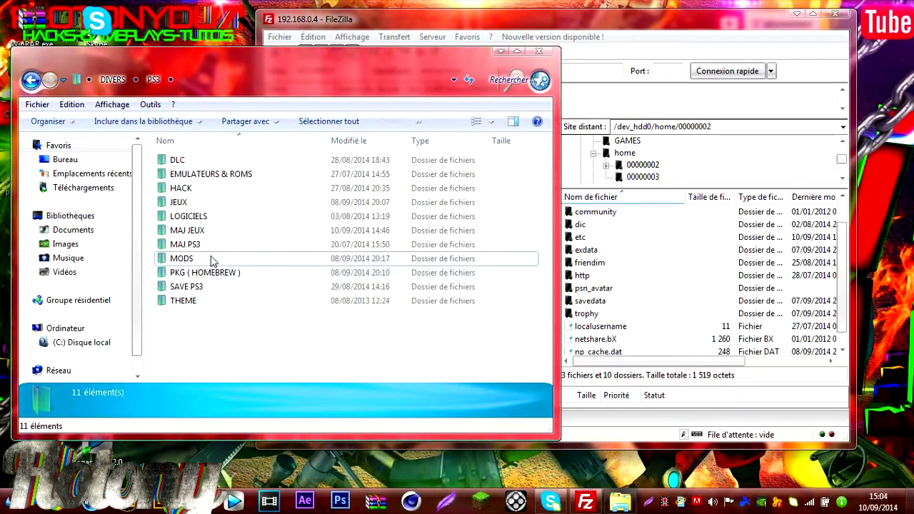
double_click(206, 163)
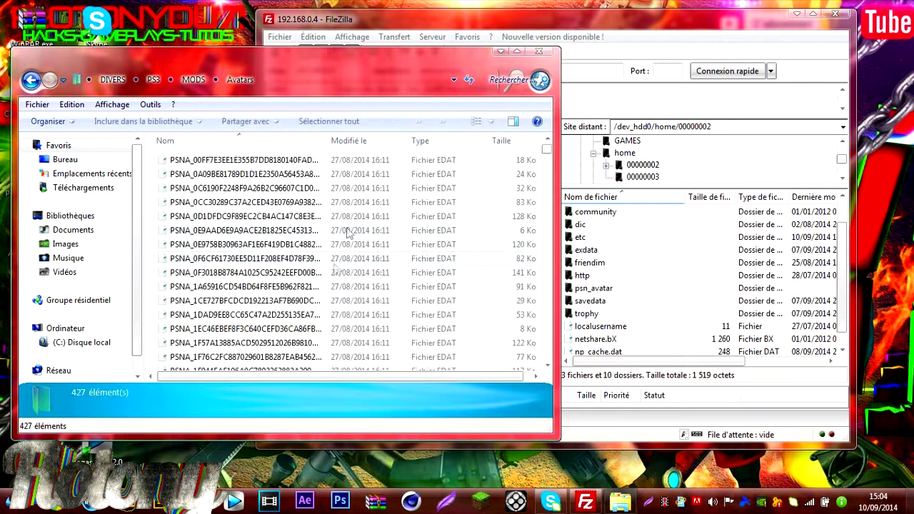
scroll(429, 273, down, 10)
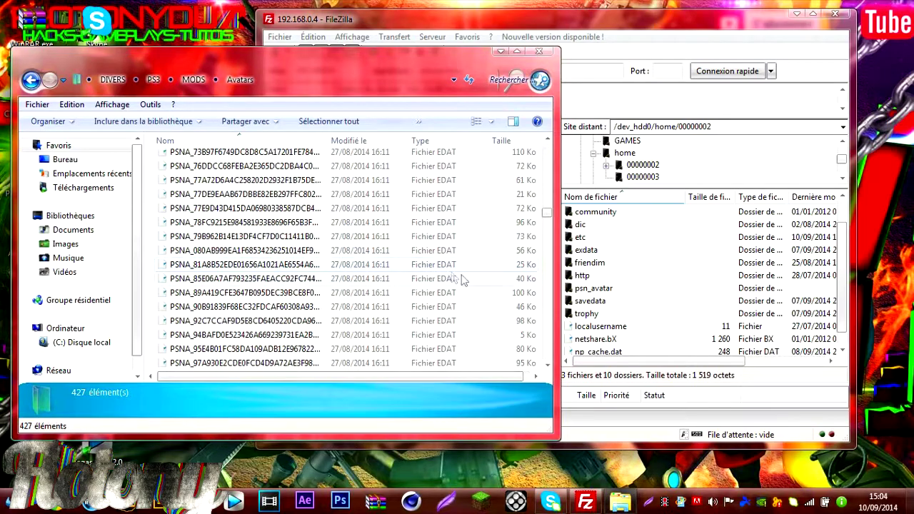
scroll(429, 273, up, 20)
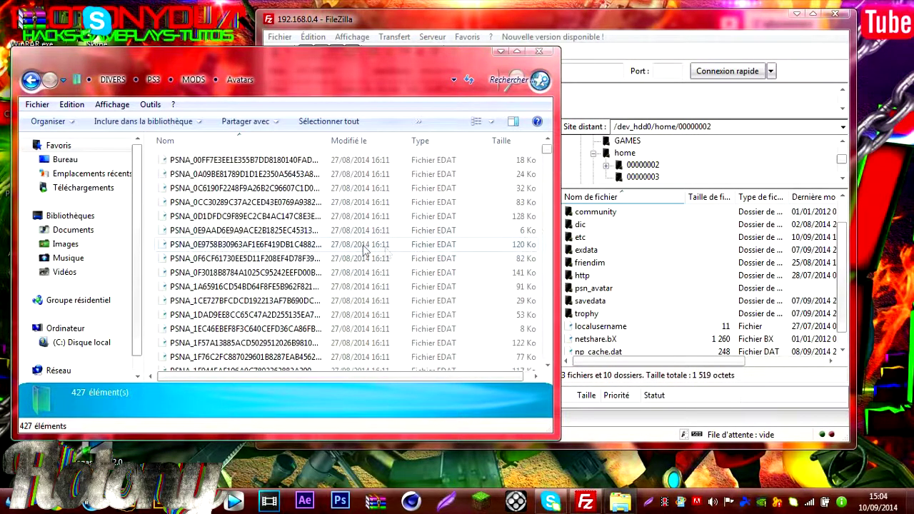
Upload all EDAT files from the local Avatars folder into the remote psn_avatar folder and check the transferred files
double_click(637, 290)
click(210, 275)
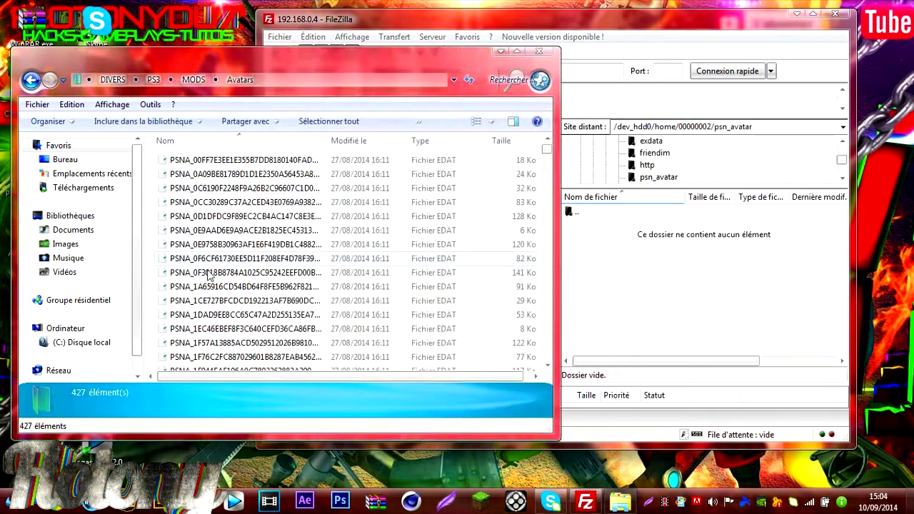
drag(153, 159, 538, 426)
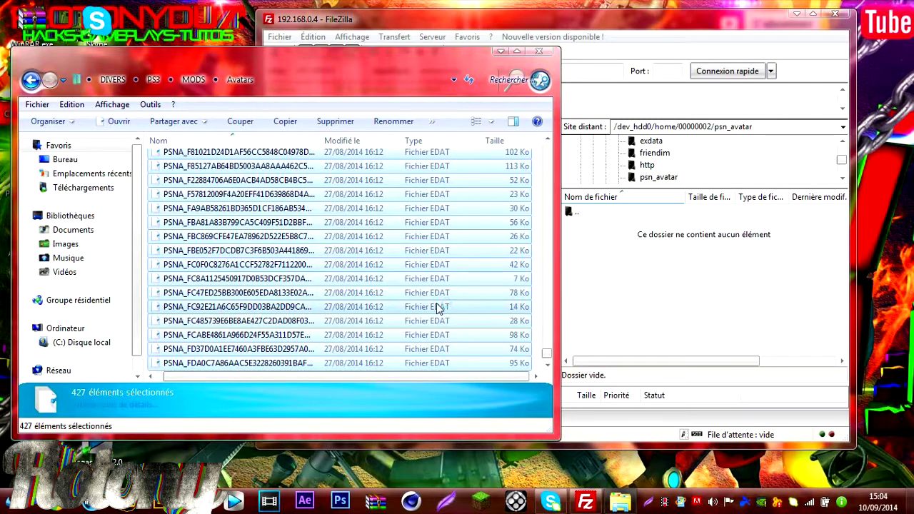
drag(436, 305, 641, 302)
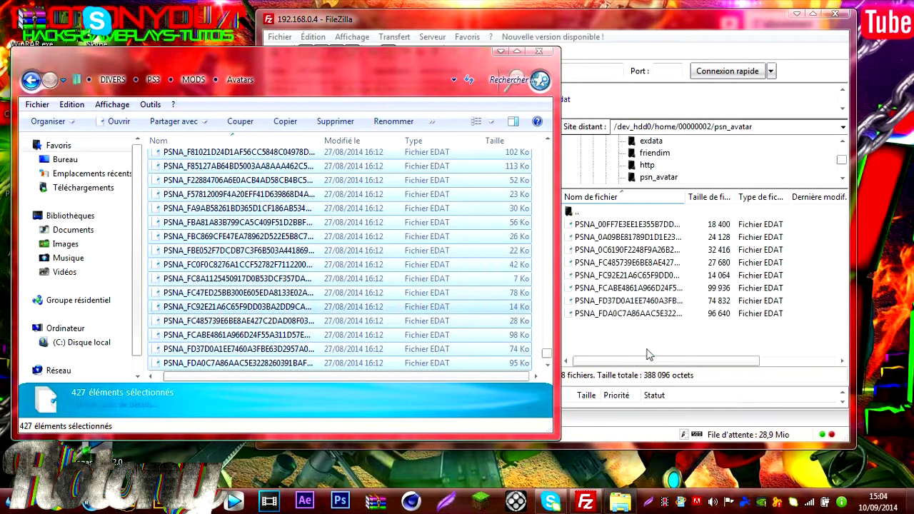
click(803, 443)
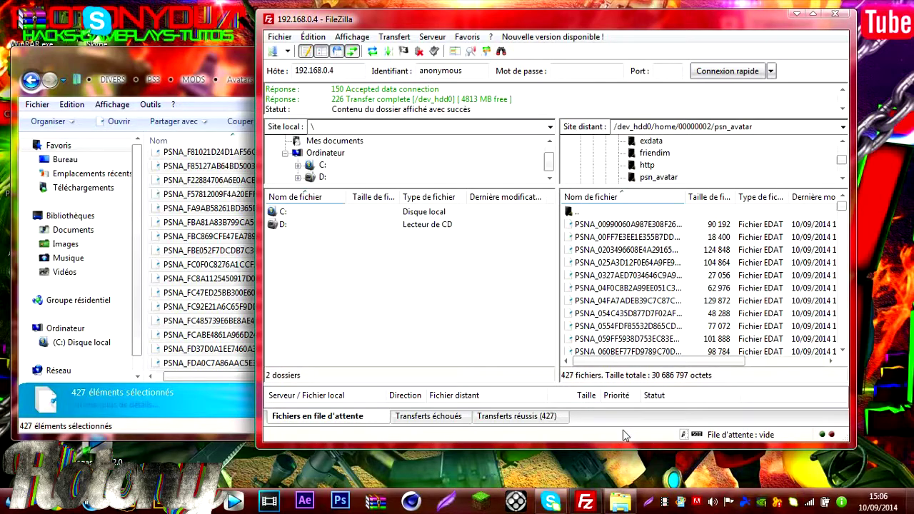
scroll(607, 336, down, 5)
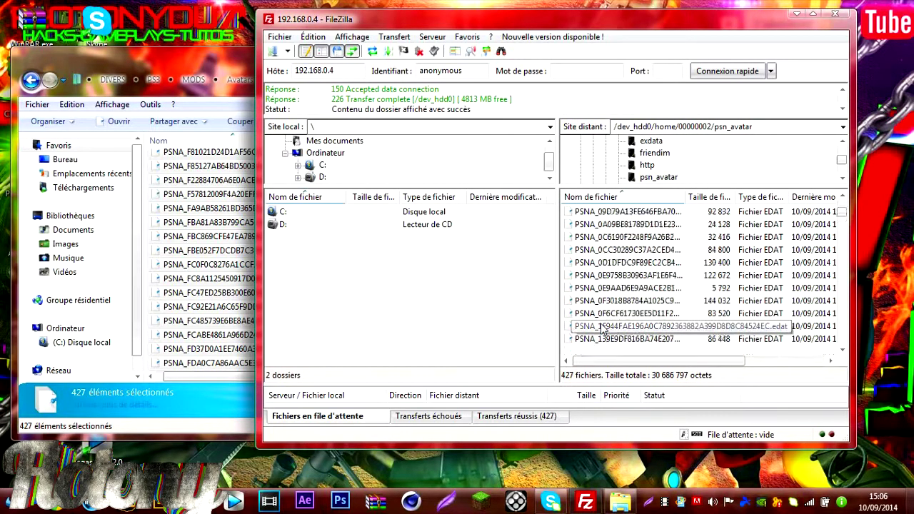
scroll(602, 328, up, 5)
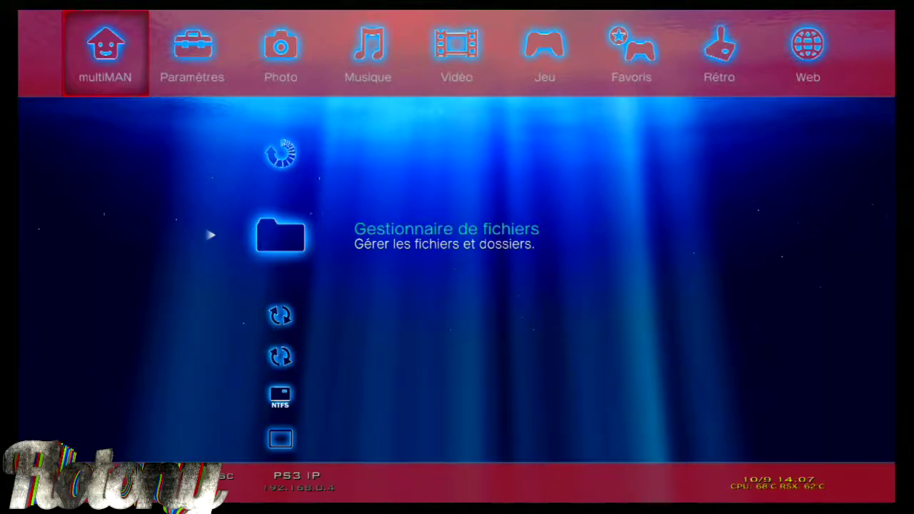
Switch to the console and quit multiMAN to return to the XMB
key(Down)
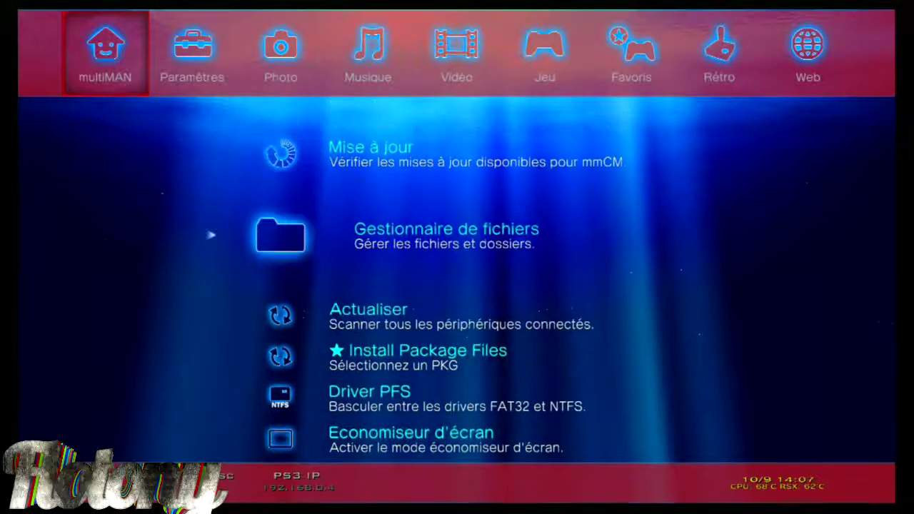
key(Down)
key(Down)
key(Down)
key(Down)
key(Down)
key(Down)
key(Down)
key(Down)
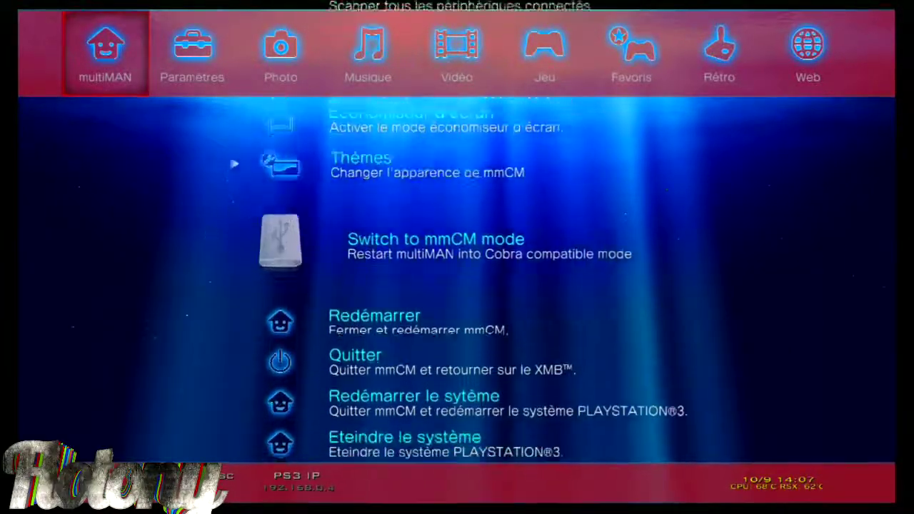
key(Return)
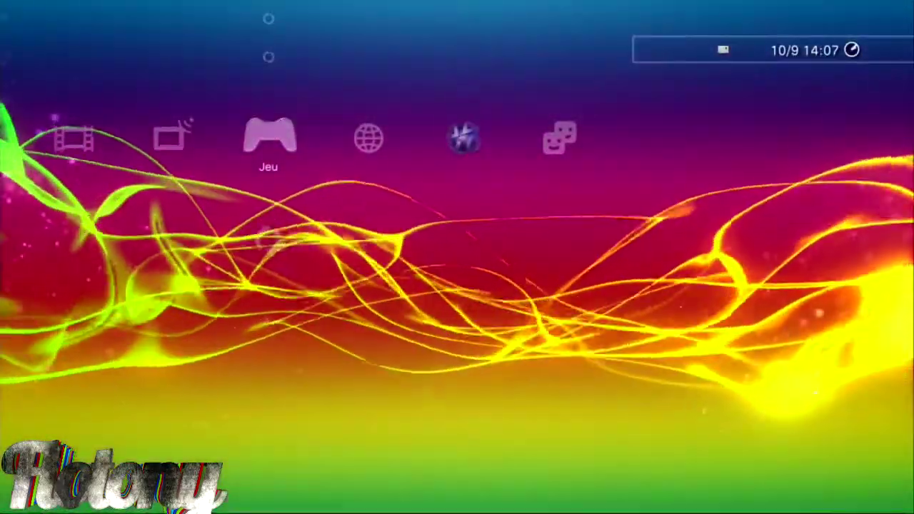
Sign in to PSN from the XMB with the saved login ID and password
key(Right)
key(Right)
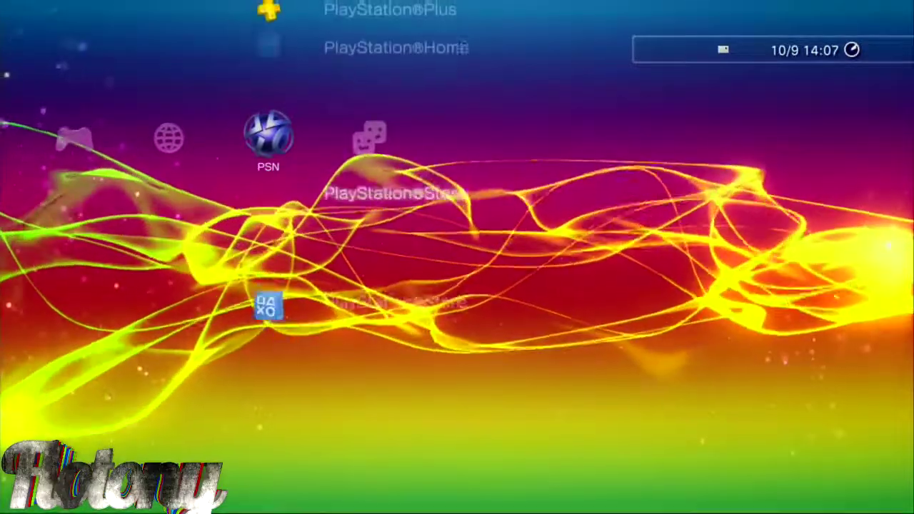
key(Up)
key(Up)
key(Up)
key(Up)
key(Up)
key(Return)
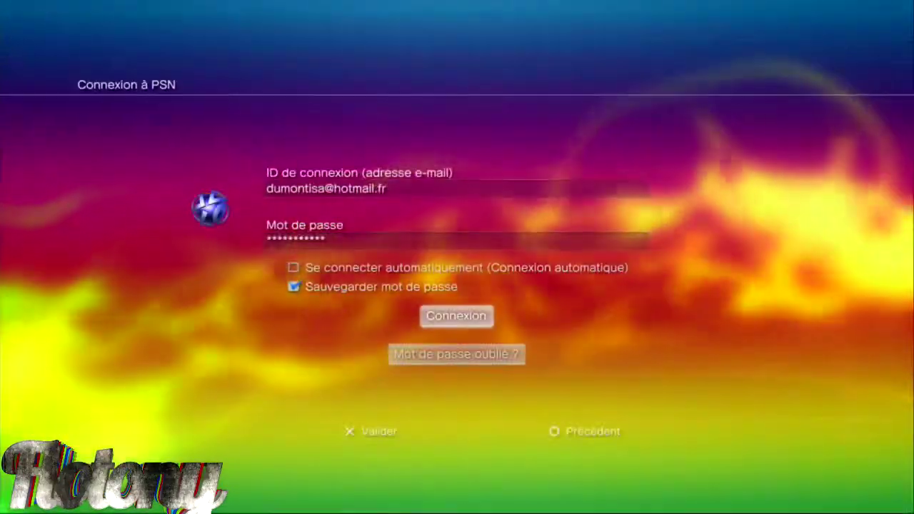
key(Return)
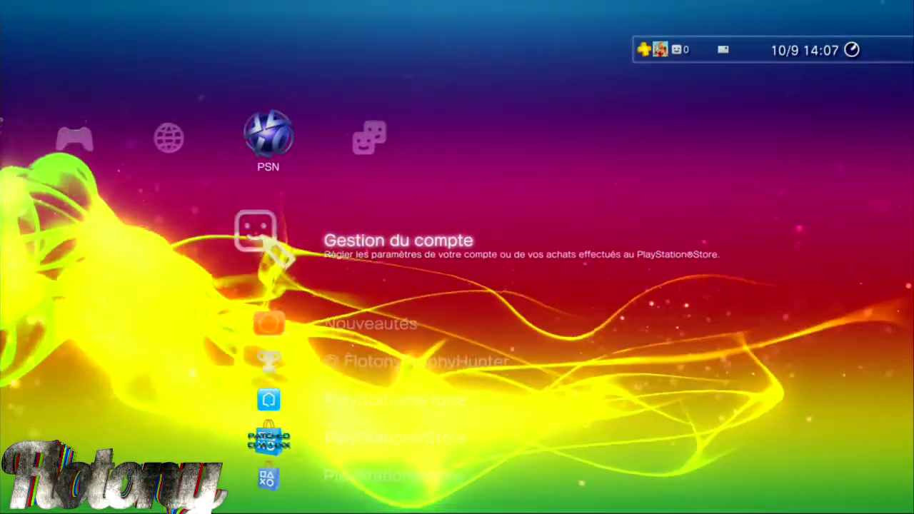
Open Gestion du compte in the PSN category of the XMB
key(Right)
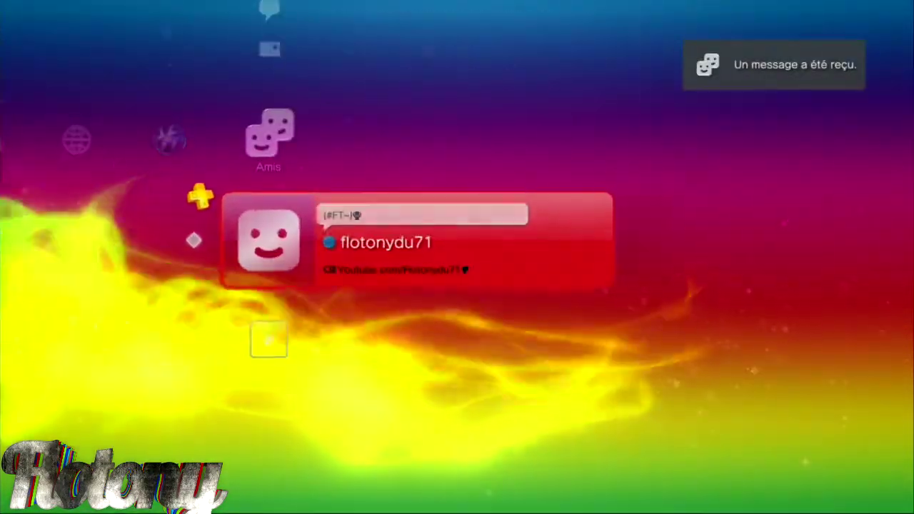
key(Left)
key(Left)
key(Right)
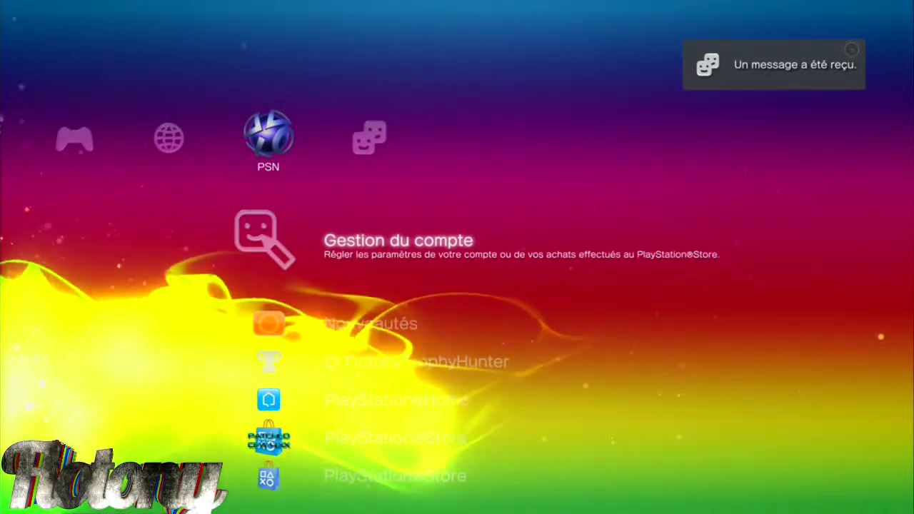
key(Return)
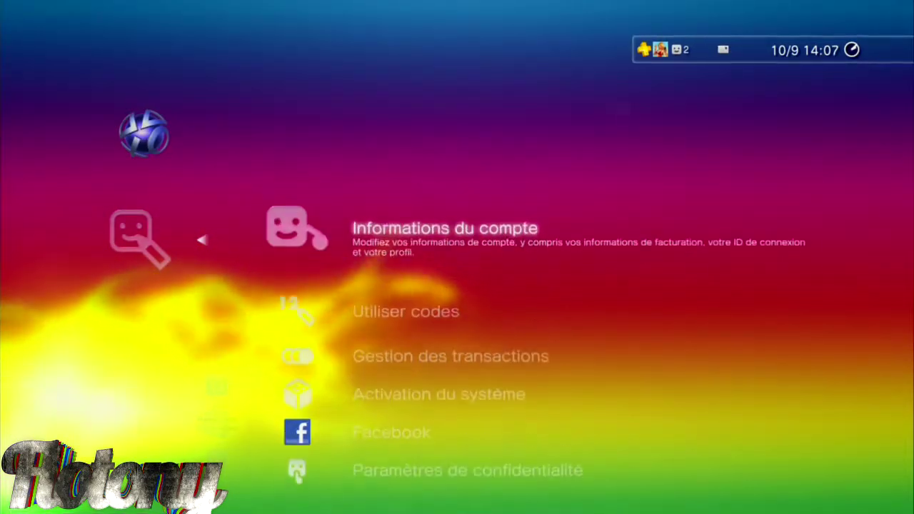
Open the Avatar selection screen from Informations du compte
key(Return)
key(Down)
key(Down)
key(Down)
key(Down)
key(Down)
key(Return)
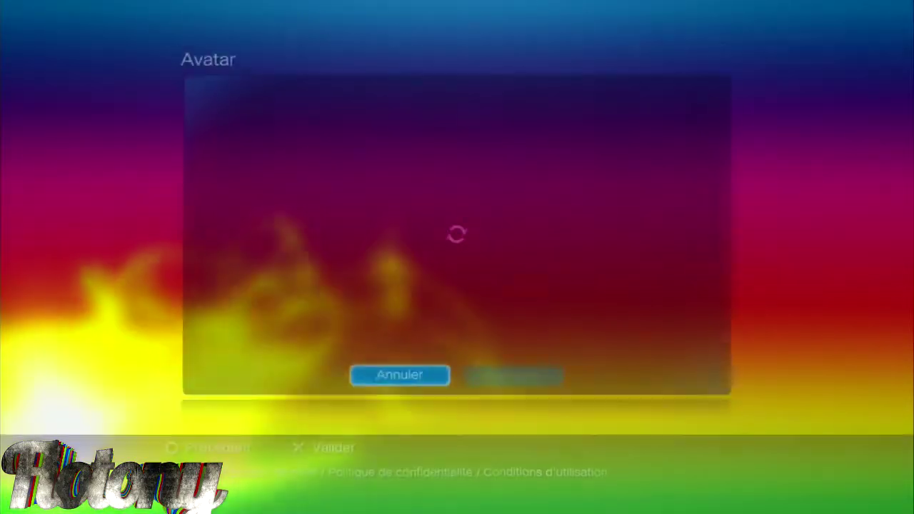
Filter the avatar list to the Avatars payants category
key(Return)
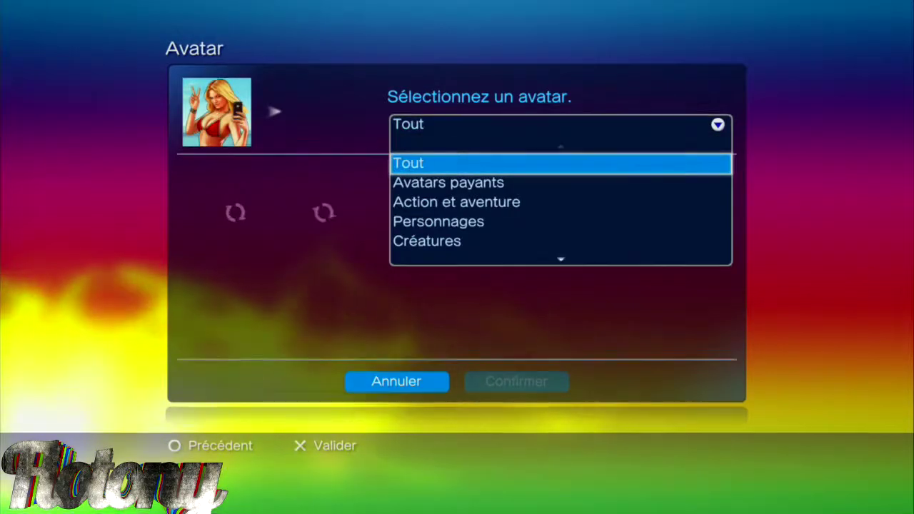
key(Down)
key(Return)
key(Up)
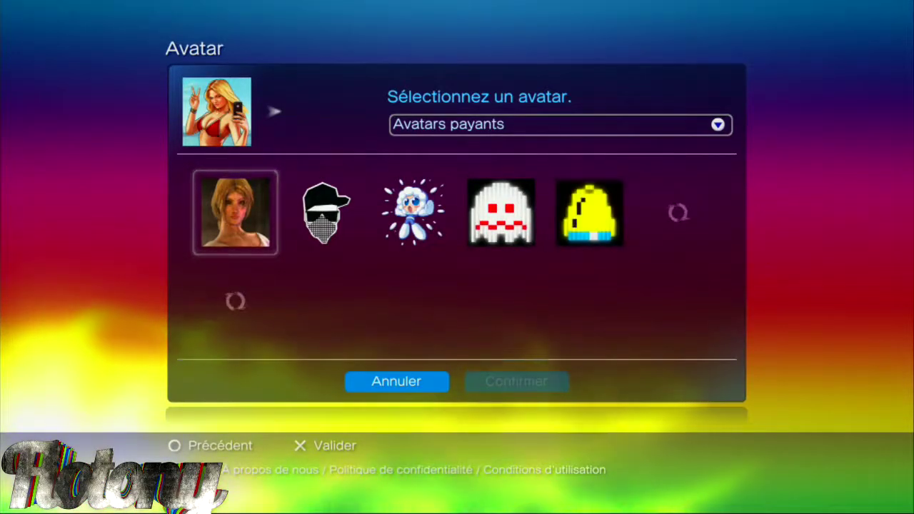
Browse the Avatars payants grid row by row to examine the available avatars, stopping at the VIP avatar
key(Down)
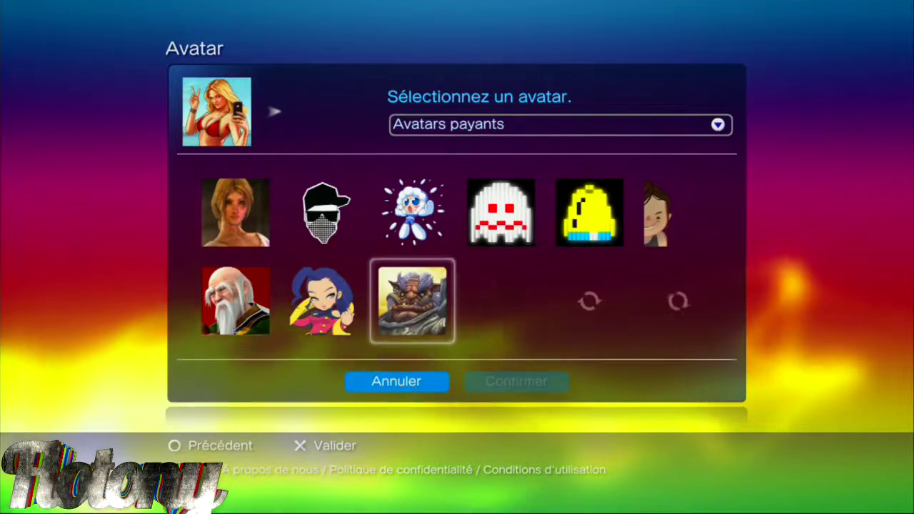
key(Right)
key(Right)
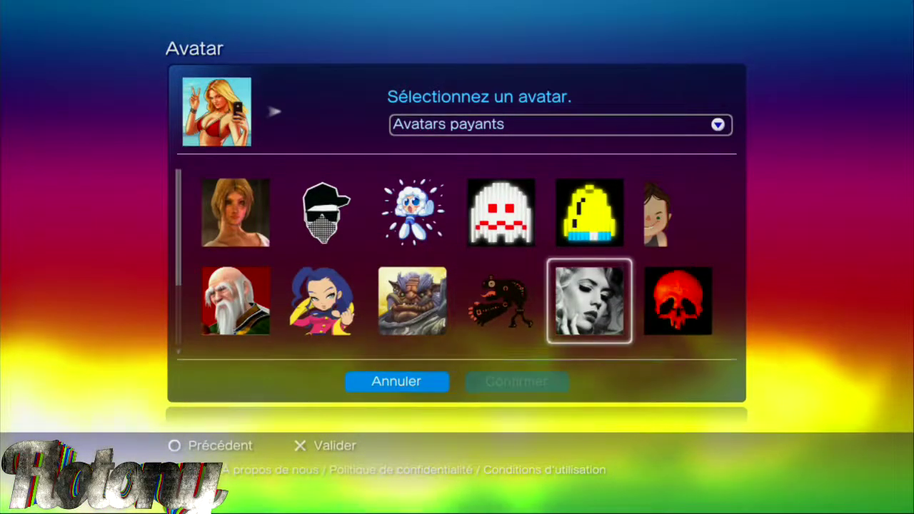
key(Down)
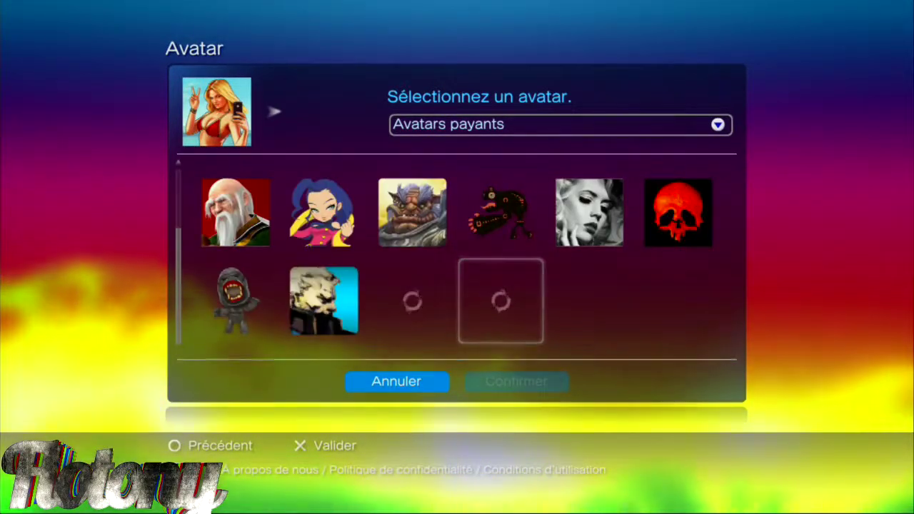
key(Up)
key(Left)
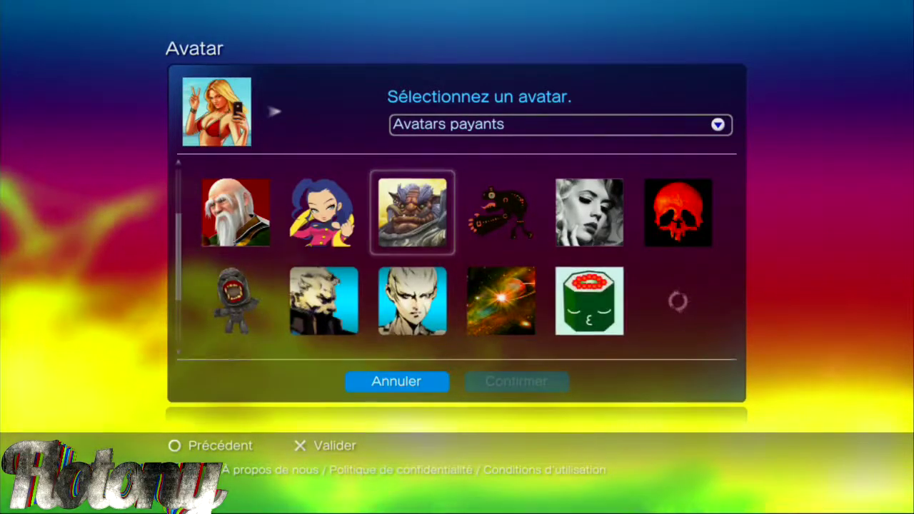
key(Down)
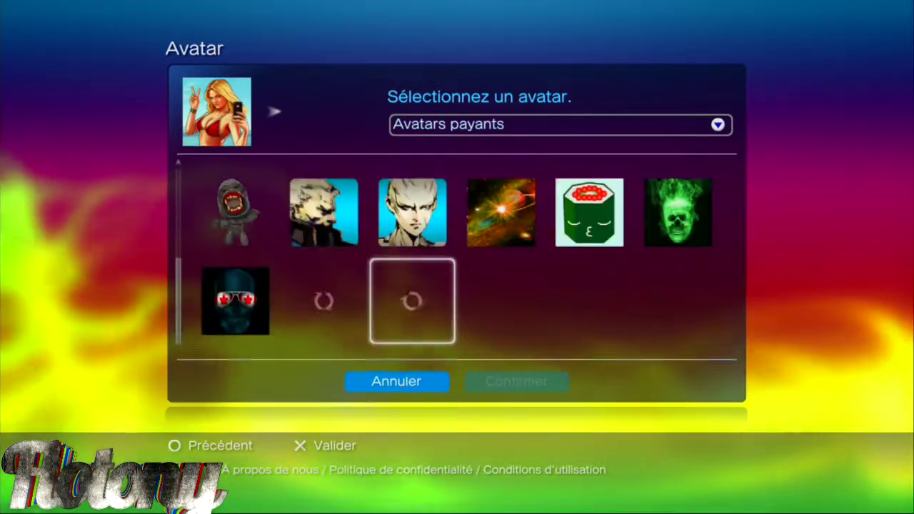
key(Up)
key(Down)
key(Left)
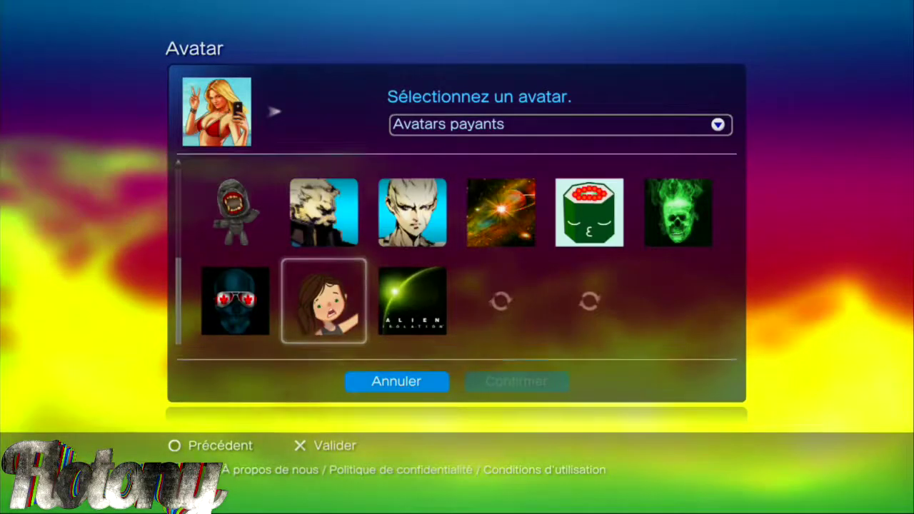
key(Right)
key(Right)
key(Right)
key(Left)
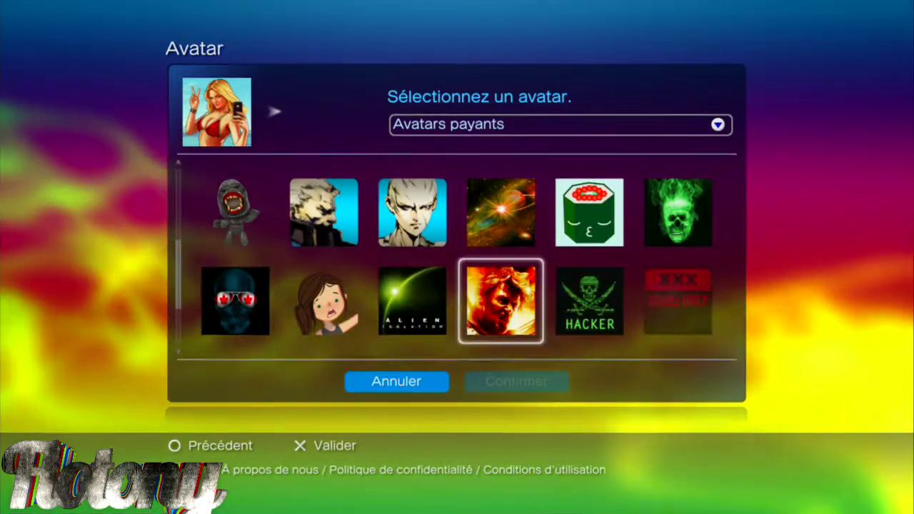
key(Right)
key(Right)
key(Left)
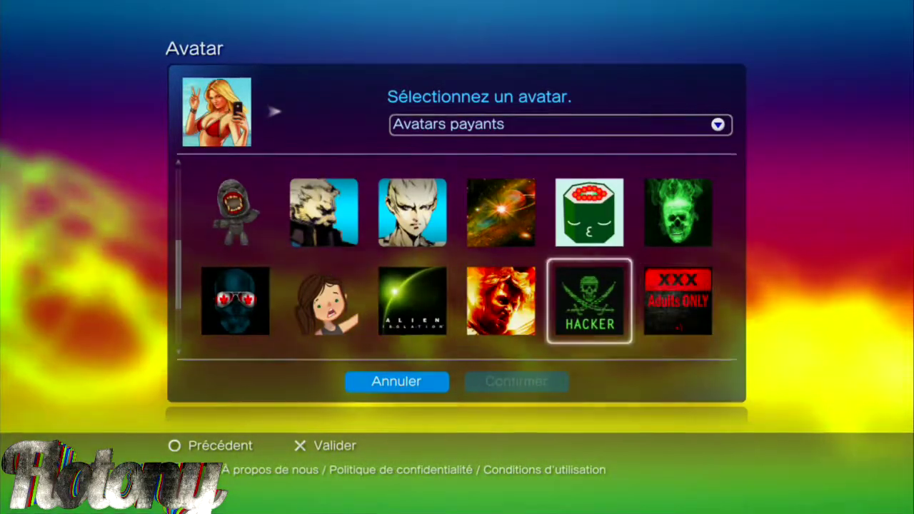
key(Down)
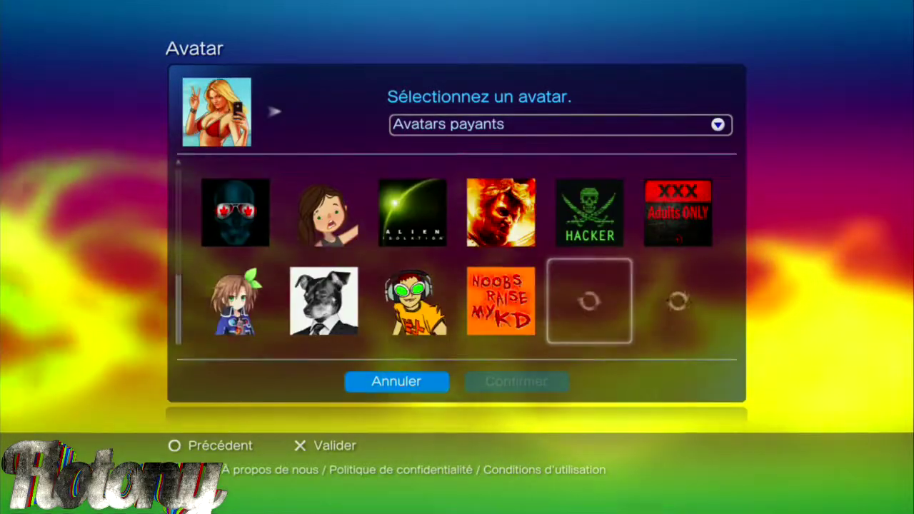
key(Left)
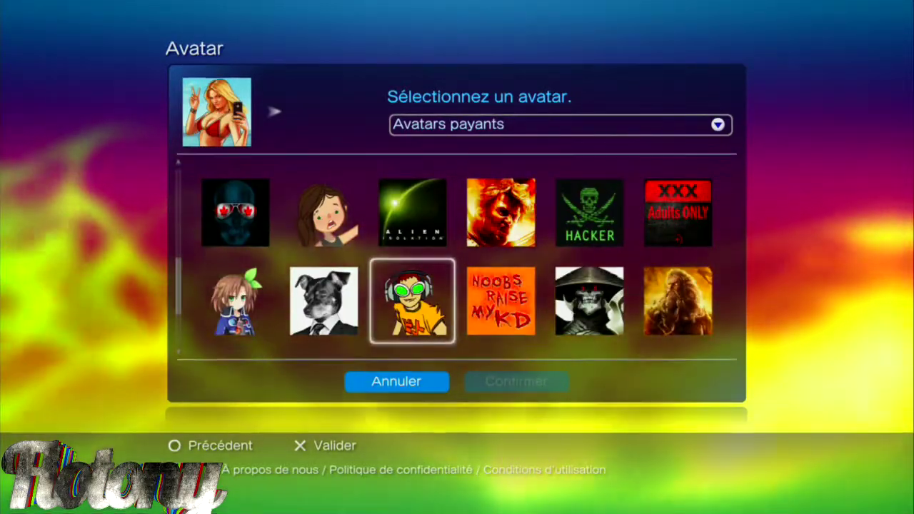
key(Down)
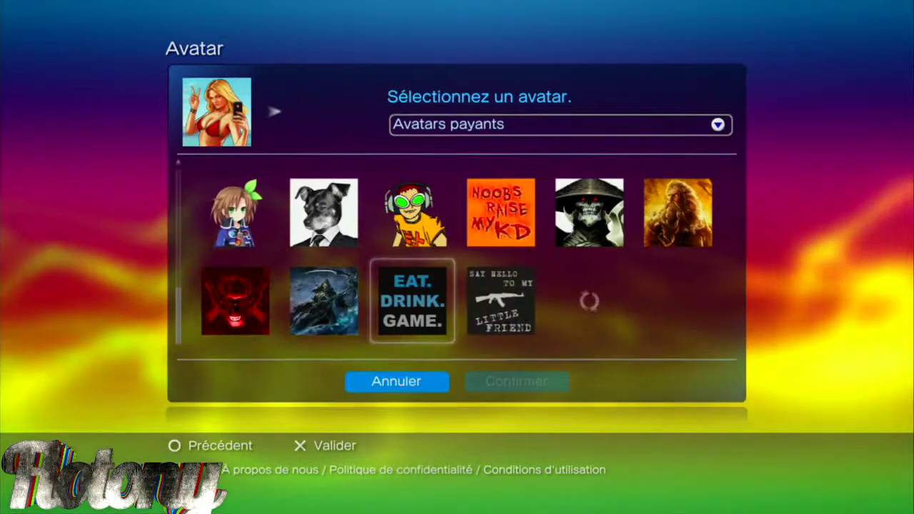
key(Right)
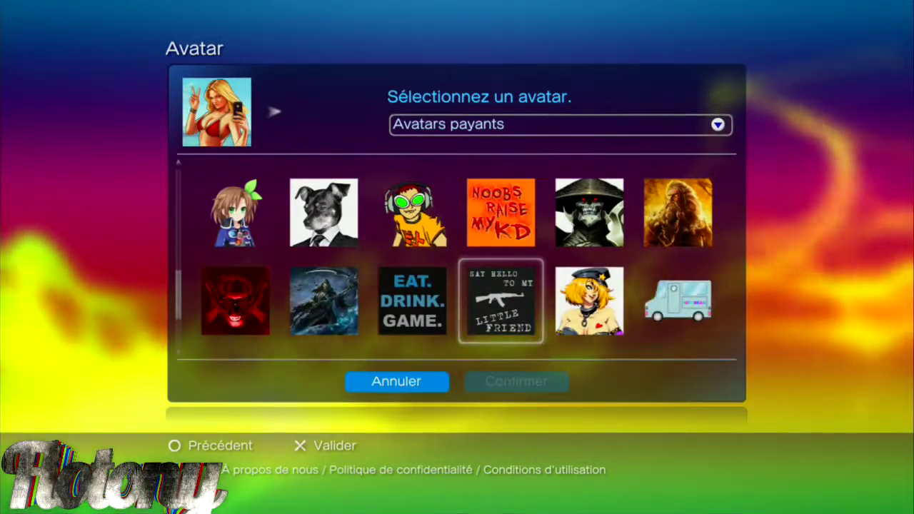
key(Right)
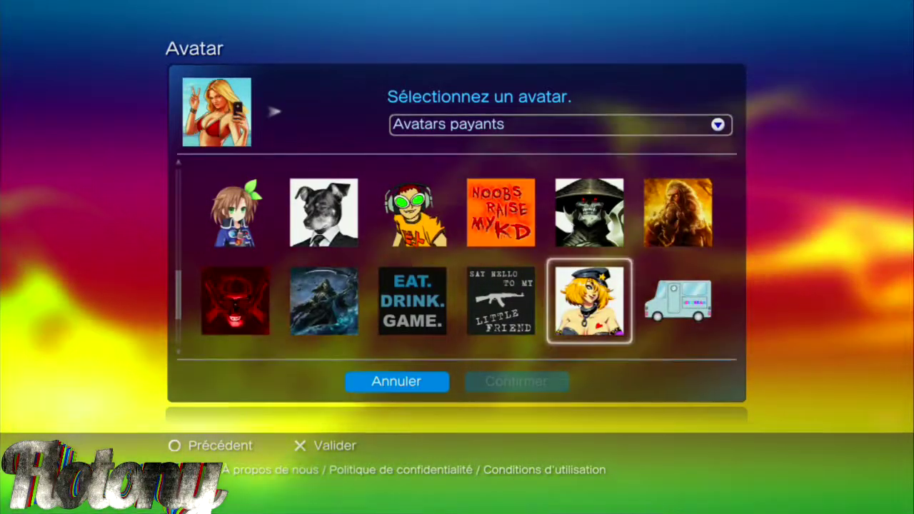
key(Down)
key(Left)
key(Left)
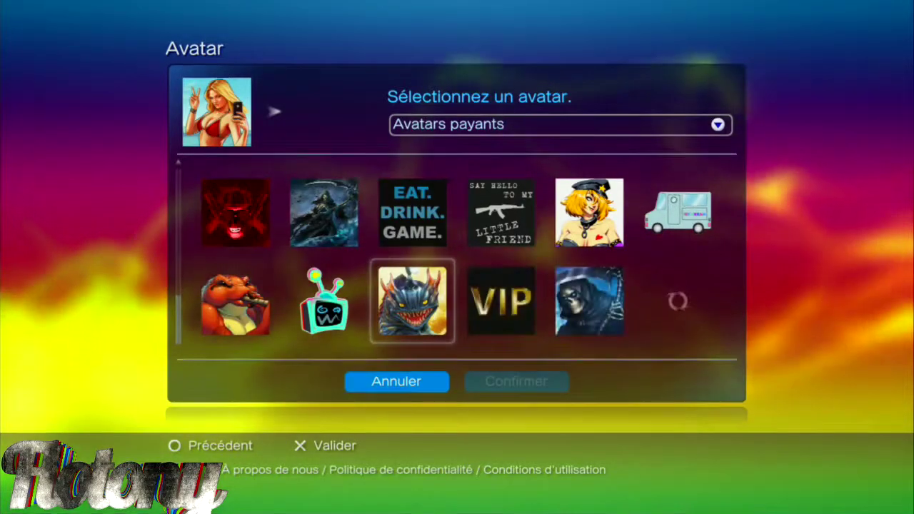
key(Right)
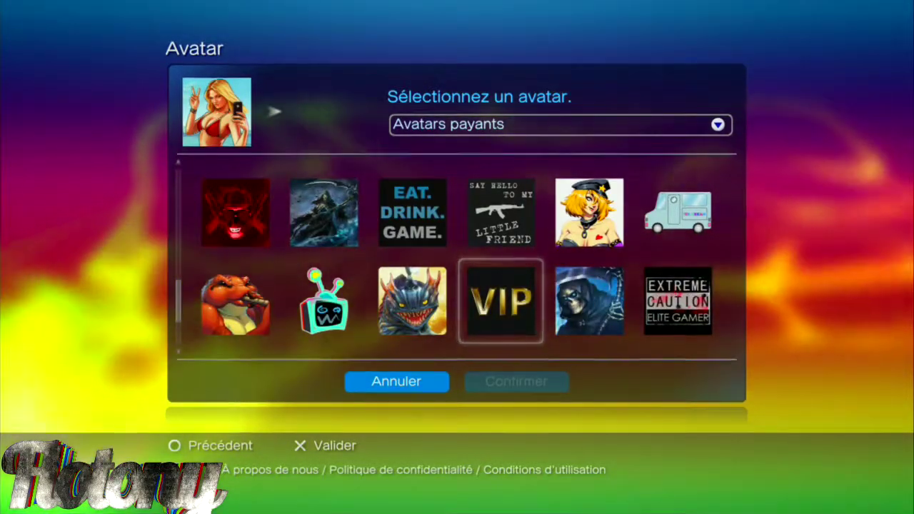